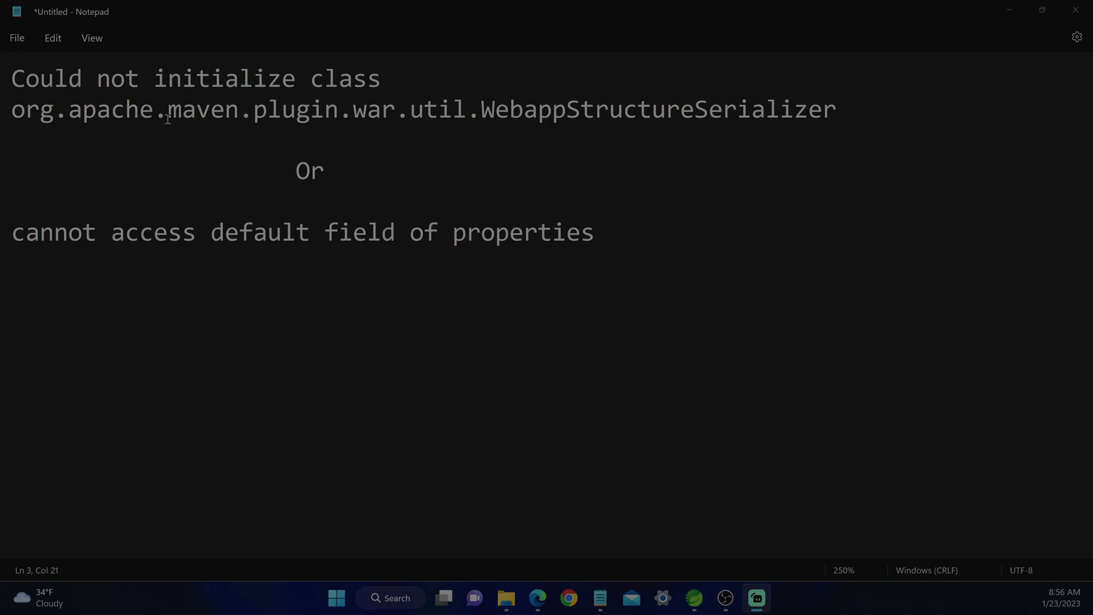
Set aside the Notepad build-error notes and return to Tutpria's pom.xml in Spring Tool Suite
{"action": "left_click", "coordinate": [328, 171]}
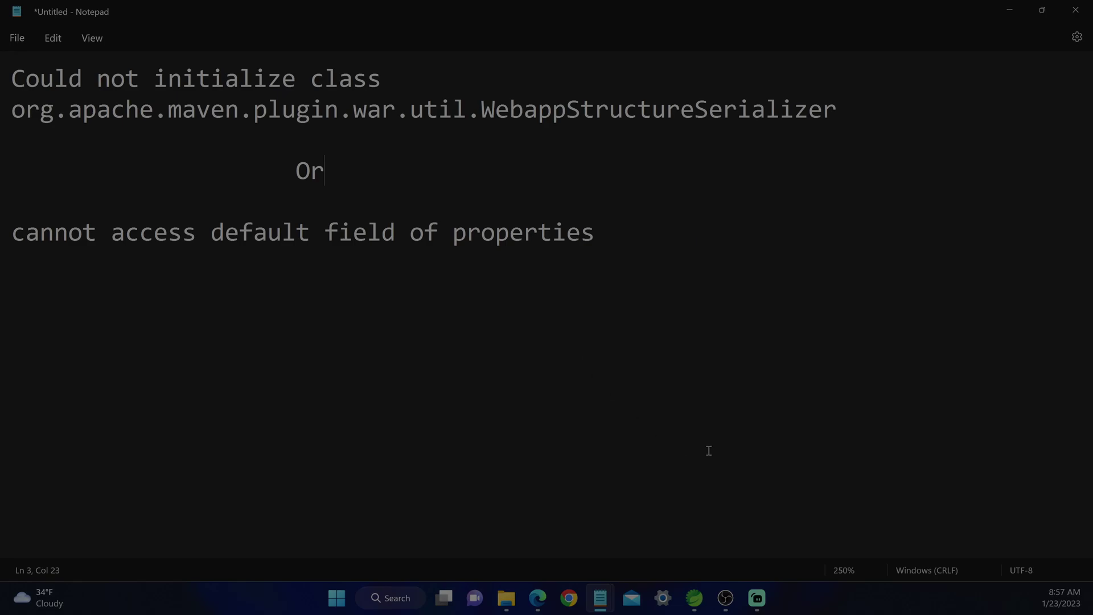
{"action": "left_click", "coordinate": [694, 600]}
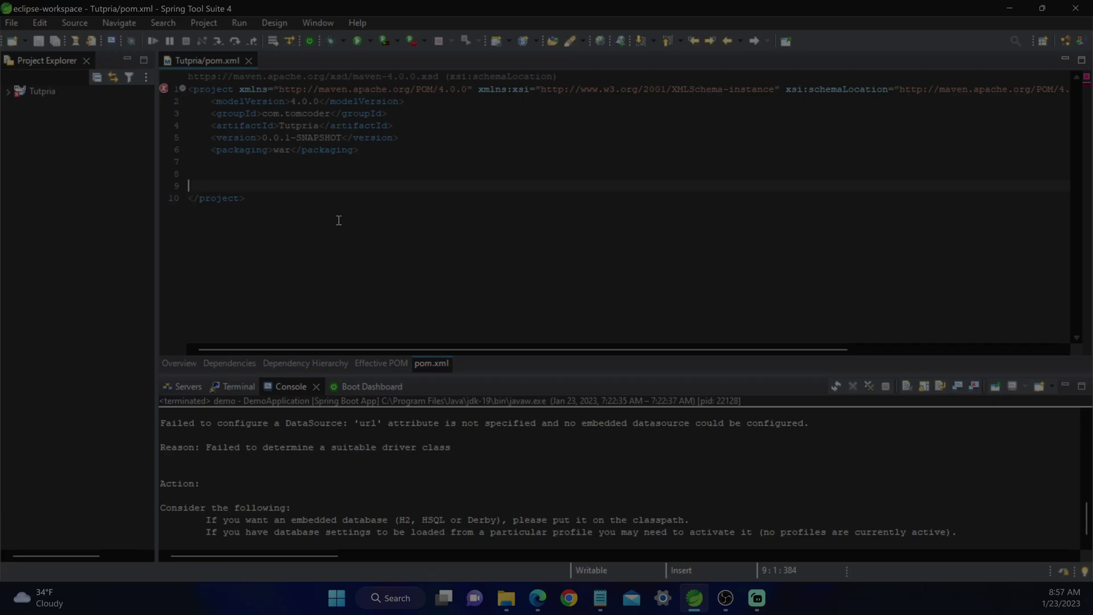
Start adding a Maven plugin to Tutpria's pom.xml via the editor's Maven > Add Plugin menu
{"action": "right_click", "coordinate": [211, 174]}
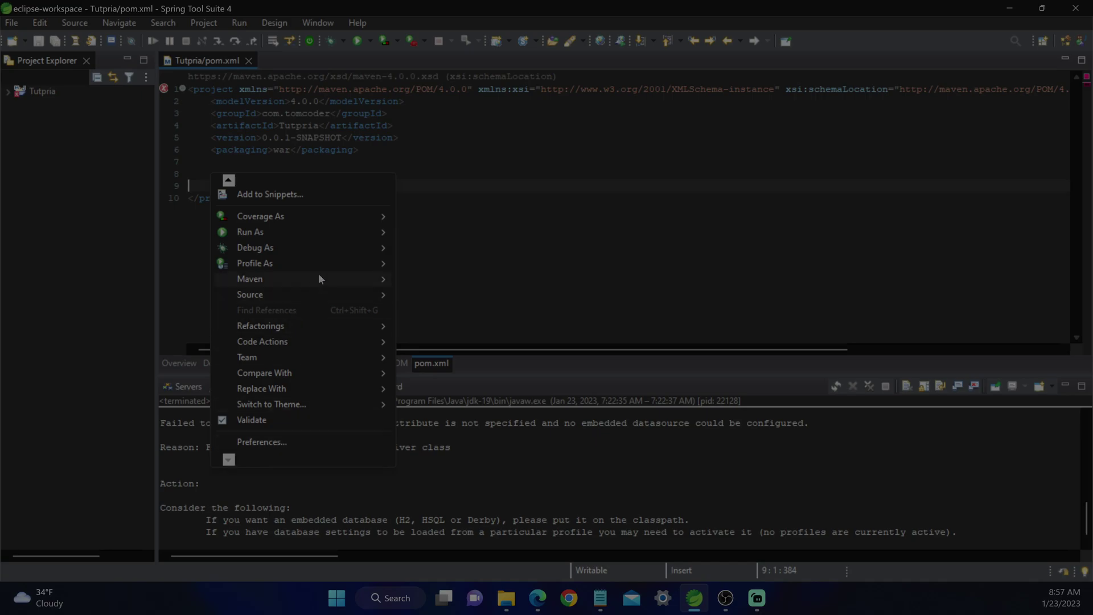
{"action": "mouse_move", "coordinate": [251, 279]}
{"action": "left_click", "coordinate": [440, 295]}
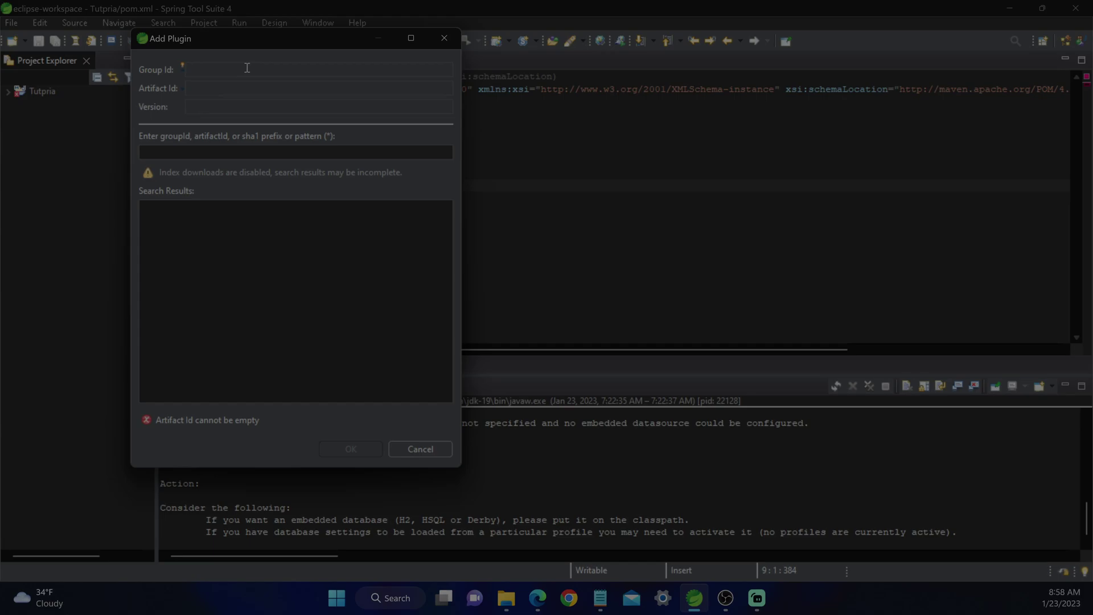
{"action": "type", "text": "org."}
{"action": "type", "text": "a"}
{"action": "type", "text": "pache."}
{"action": "type", "text": "maven."}
{"action": "type", "text": "plu"}
{"action": "type", "text": "gins"}
Add plugin org.apache.maven.plugins:maven-war-plugin version 3.3.2 to pom.xml, enlarging the dialog first
{"action": "left_click", "coordinate": [246, 90]}
{"action": "type", "text": "mave"}
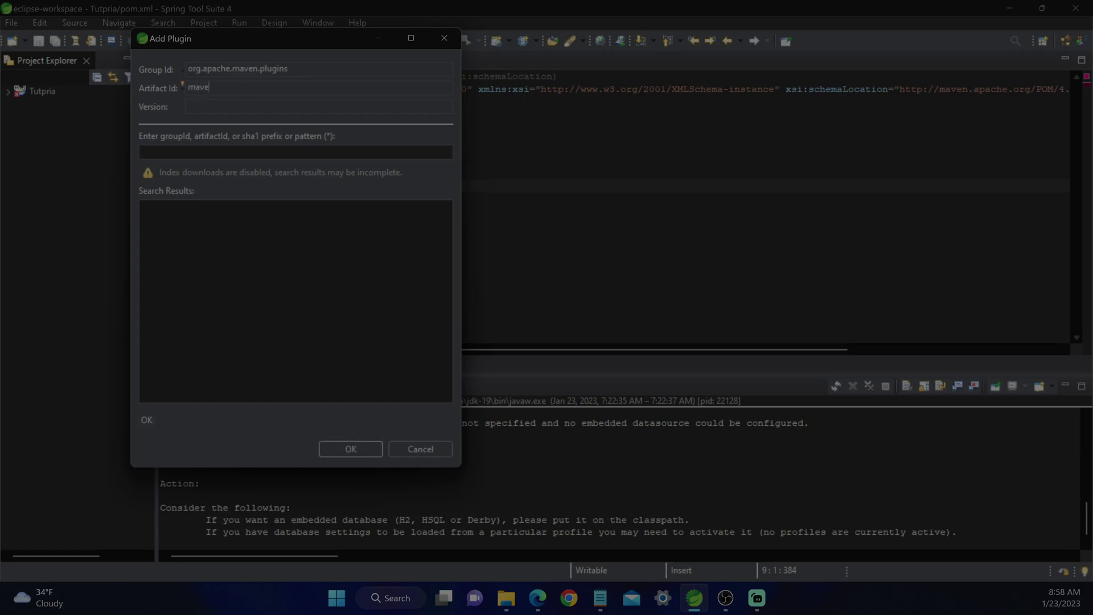
{"action": "type", "text": "n-war-"}
{"action": "type", "text": "plugin"}
{"action": "left_click", "coordinate": [237, 107]}
{"action": "type", "text": "3.3"}
{"action": "type", "text": ".2"}
{"action": "left_click_drag", "start_coordinate": [274, 468], "coordinate": [273, 557]}
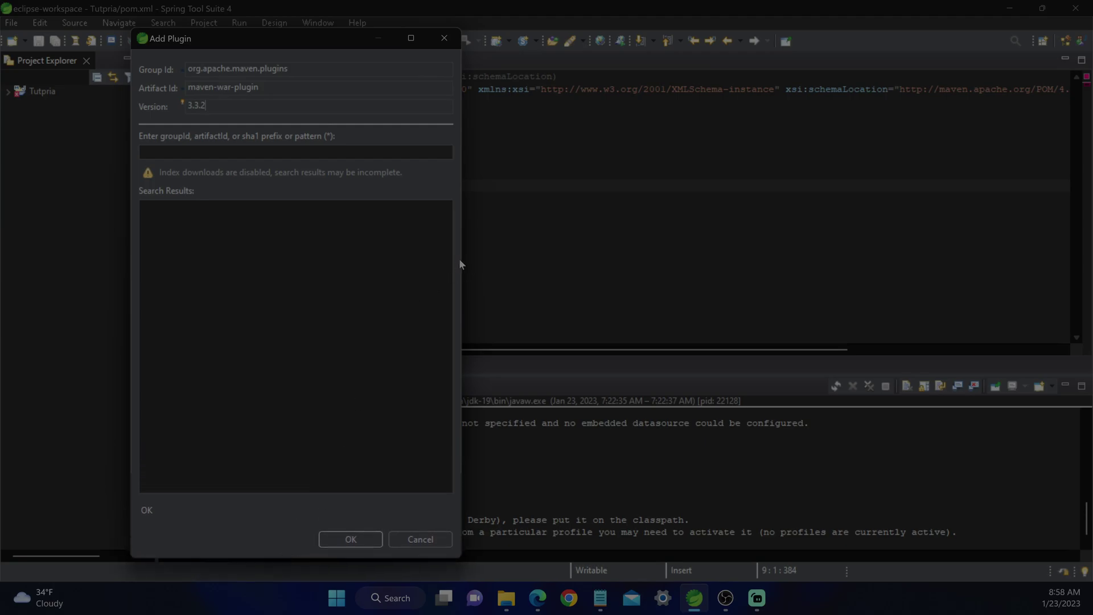
{"action": "mouse_move", "coordinate": [461, 264]}
{"action": "left_mouse_down"}
{"action": "mouse_move", "coordinate": [892, 328]}
{"action": "mouse_move", "coordinate": [579, 272]}
{"action": "left_mouse_up"}
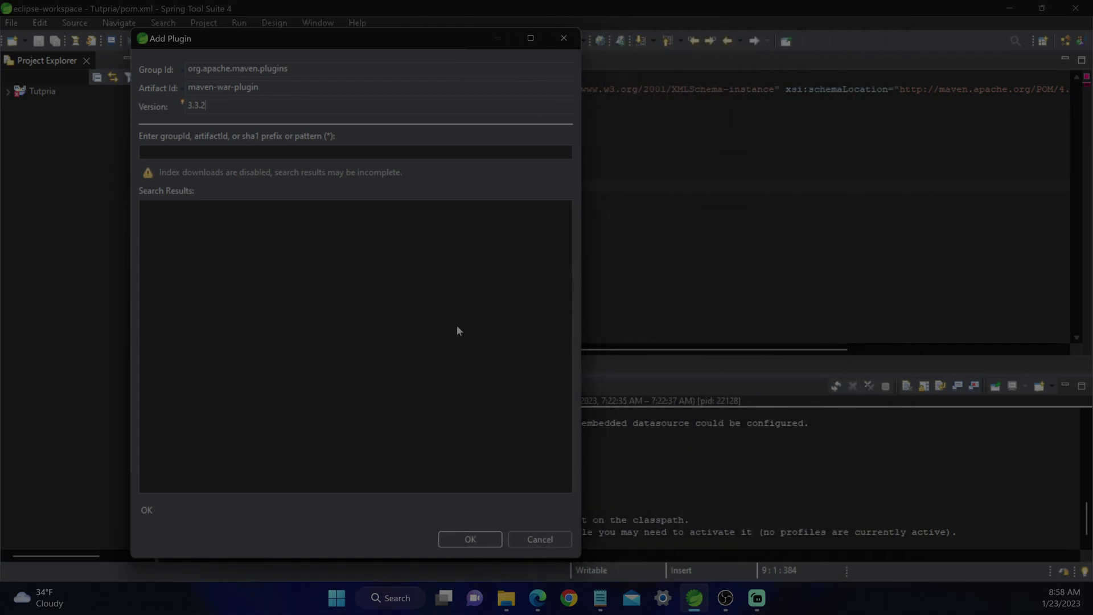
{"action": "left_click", "coordinate": [465, 540]}
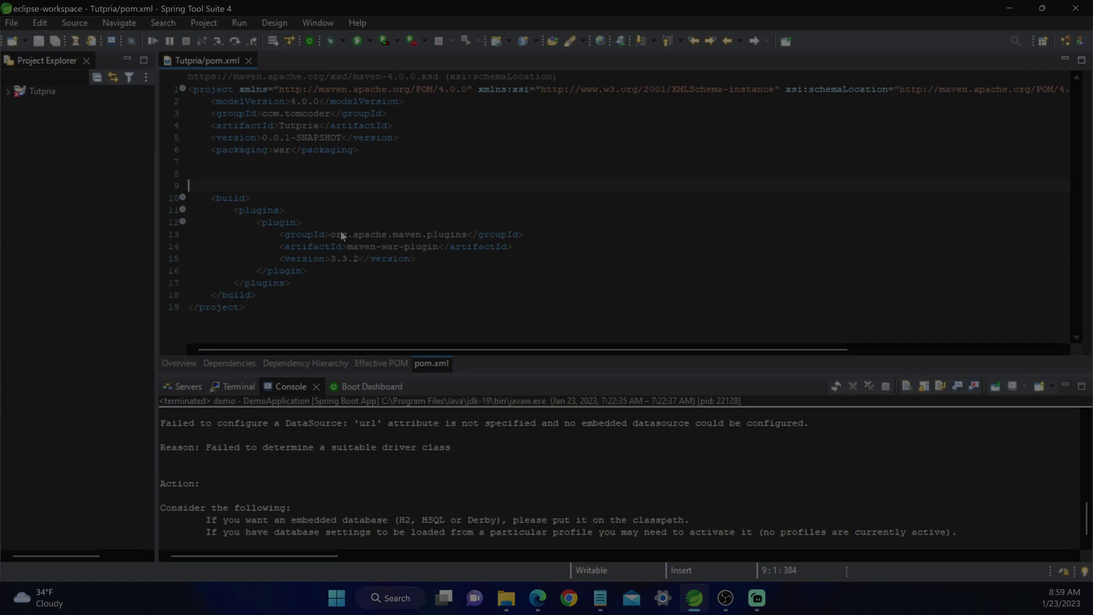
Highlight part of the plugin groupId, then bring Edge over the editor
{"action": "left_click_drag", "start_coordinate": [342, 234], "coordinate": [364, 237]}
{"action": "left_click", "coordinate": [538, 598]}
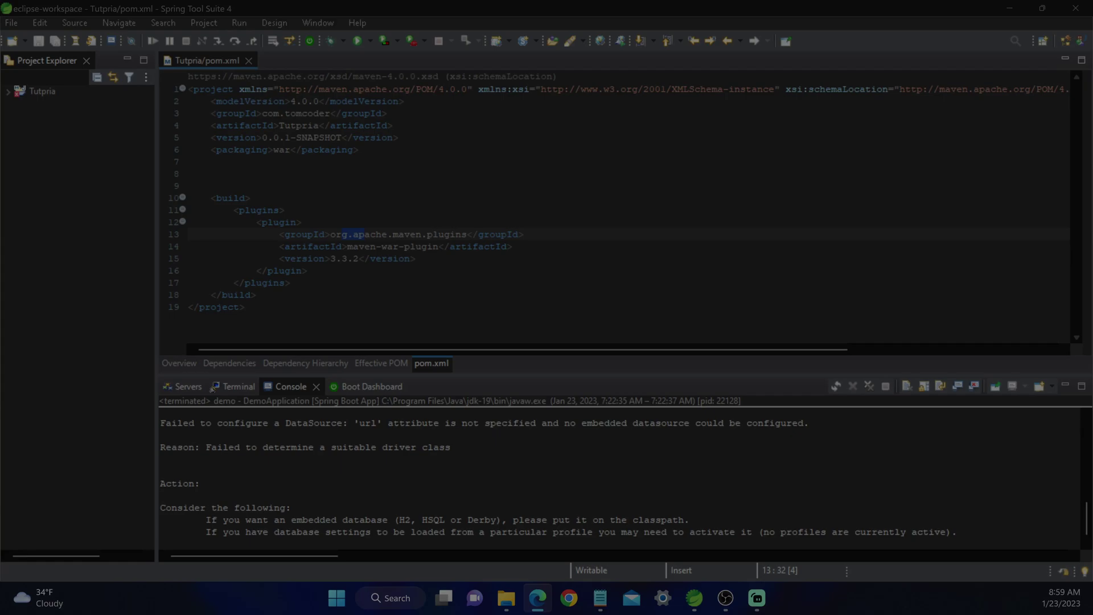
{"action": "left_click_drag", "start_coordinate": [12, 94], "coordinate": [364, 171]}
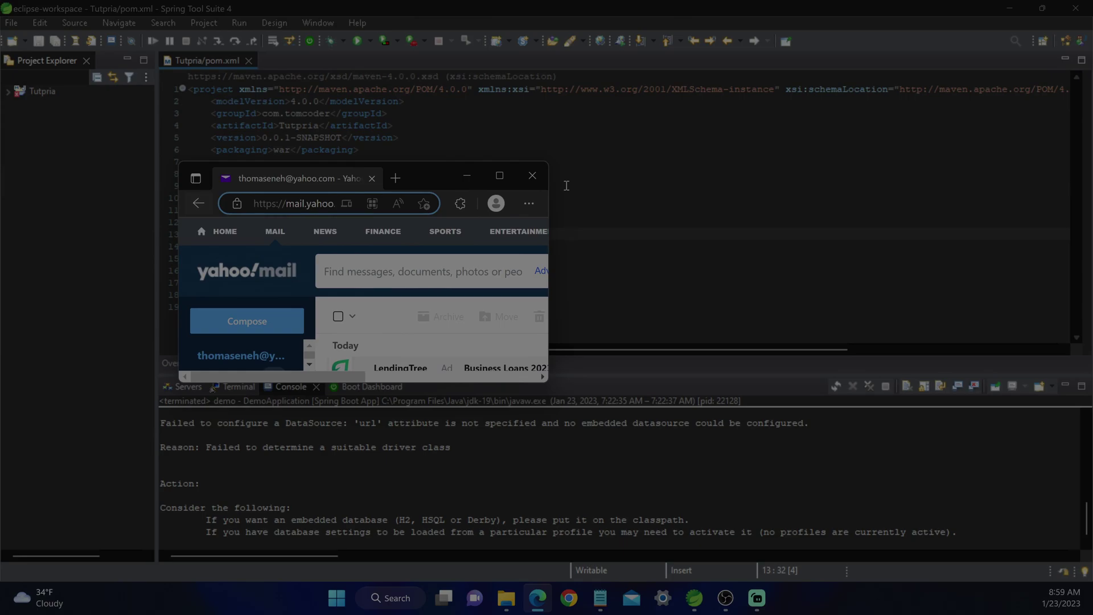
Maximize Edge and search Bing for 'maven dependency' in a new tab
{"action": "double_click", "coordinate": [428, 176]}
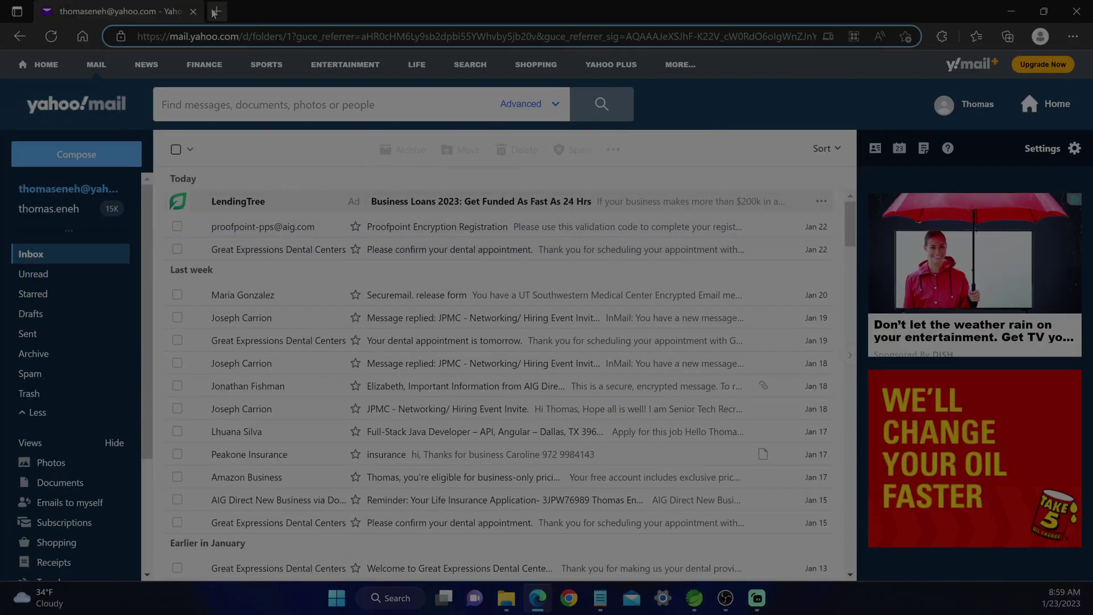
{"action": "left_click", "coordinate": [216, 12]}
{"action": "left_click", "coordinate": [225, 37]}
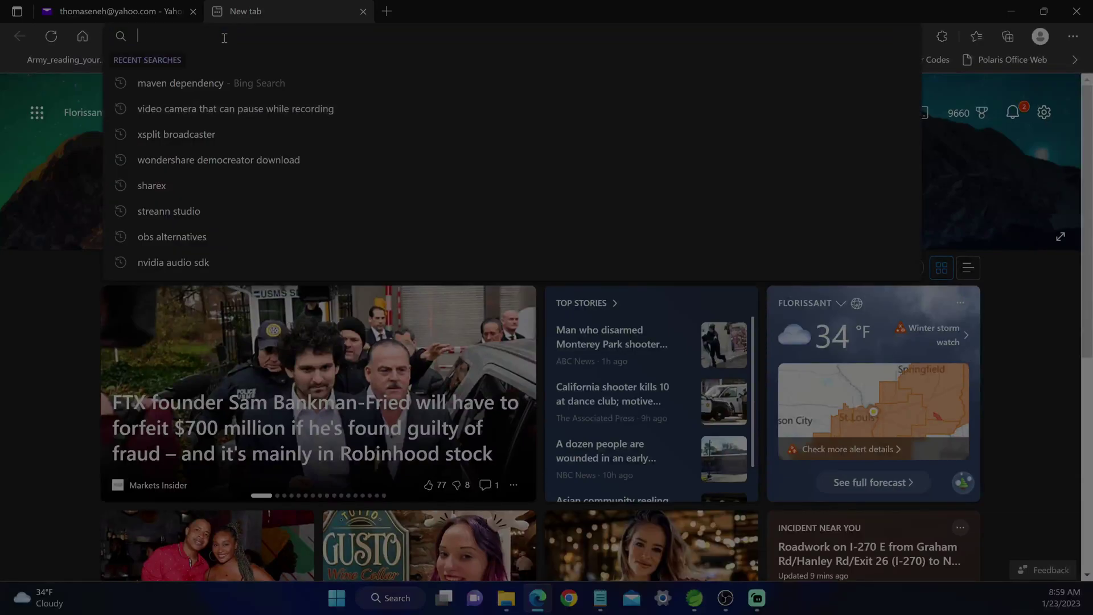
{"action": "type", "text": "mave"}
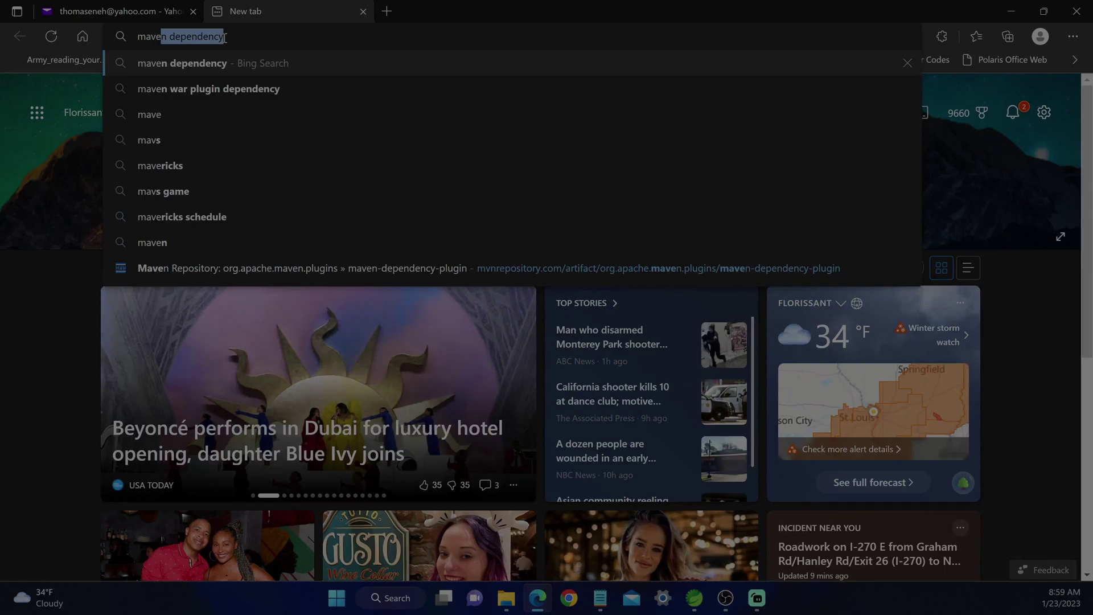
{"action": "type", "text": "n dependen"}
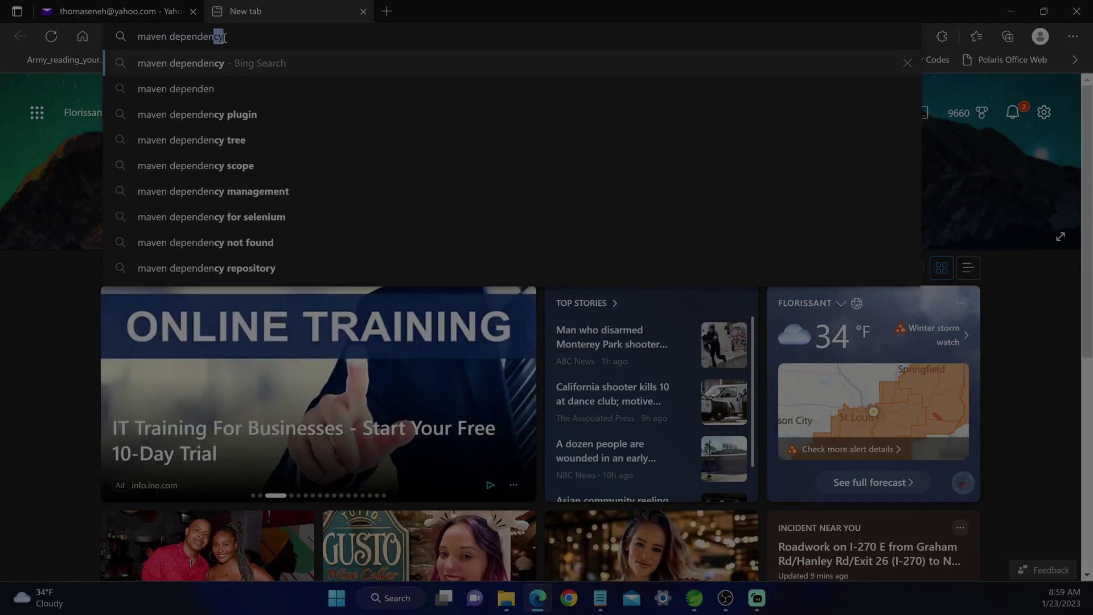
{"action": "type", "text": "cy"}
{"action": "key", "text": "Return"}
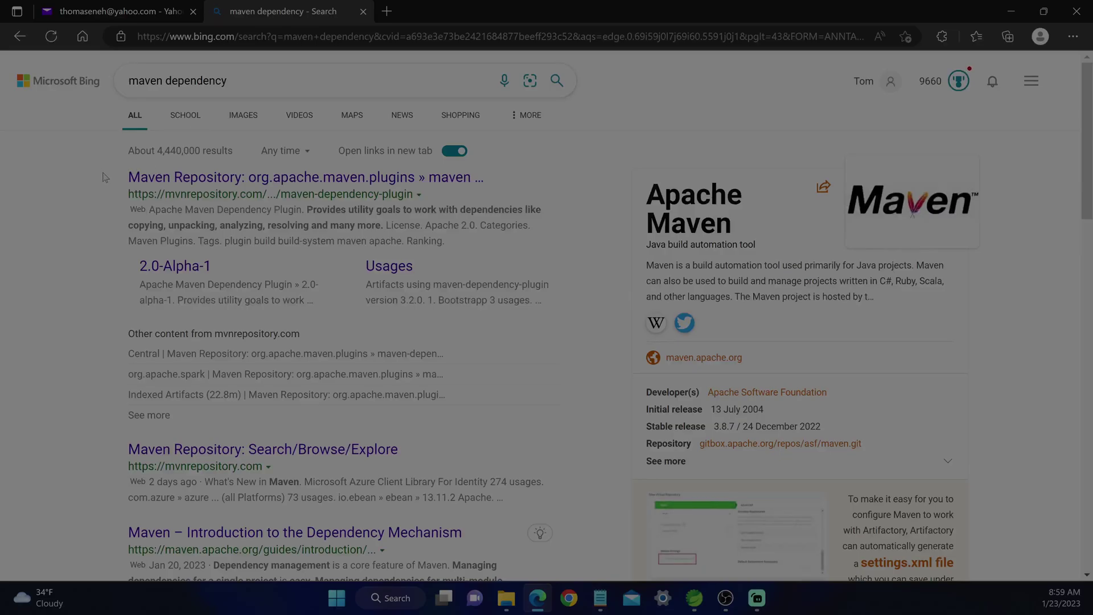
Open MVN Repository from the results and search the site for 'war plugin'
{"action": "left_click", "coordinate": [212, 180]}
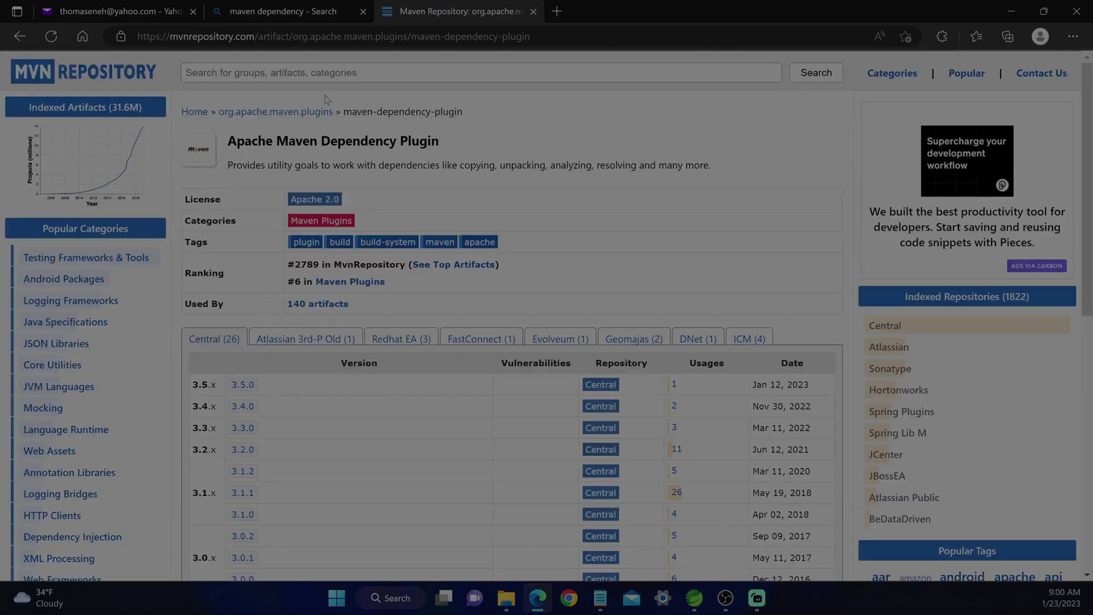
{"action": "left_click", "coordinate": [247, 73]}
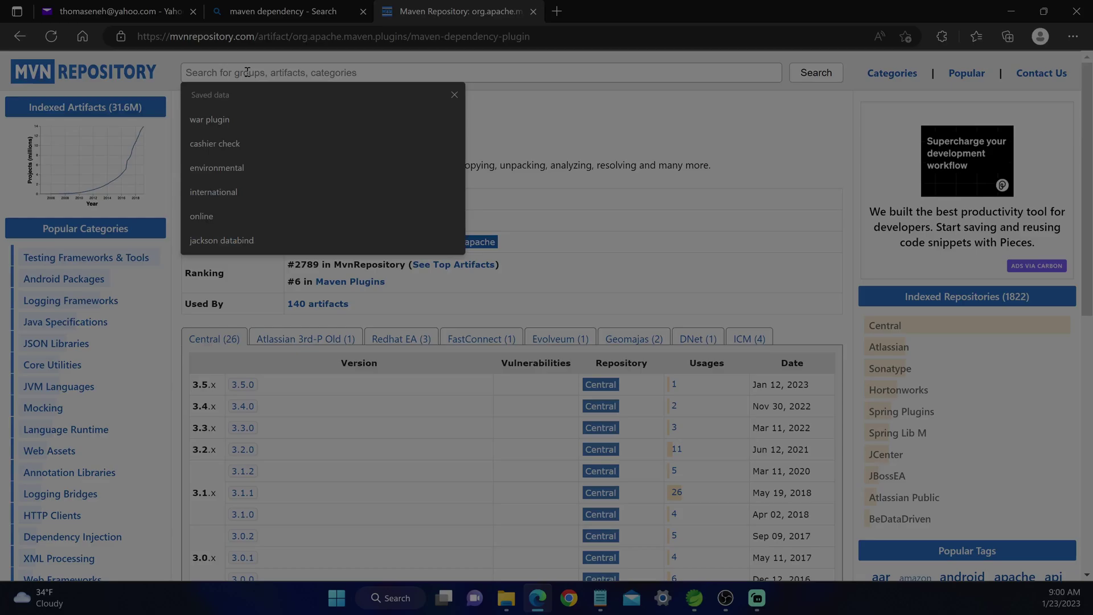
{"action": "type", "text": "war "}
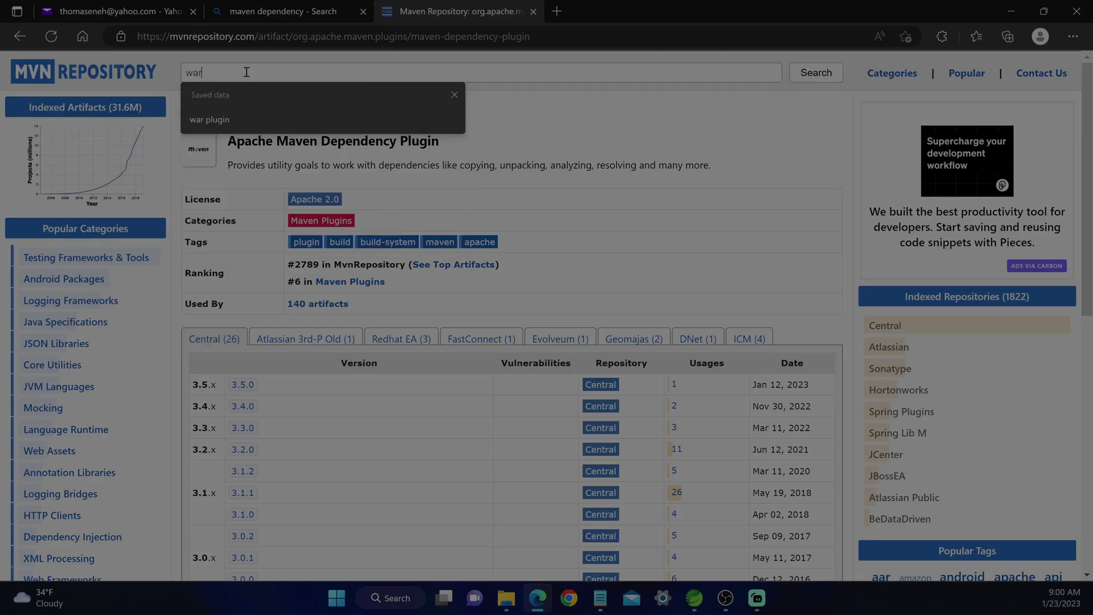
{"action": "type", "text": "plug"}
{"action": "type", "text": "in"}
{"action": "key", "text": "Return"}
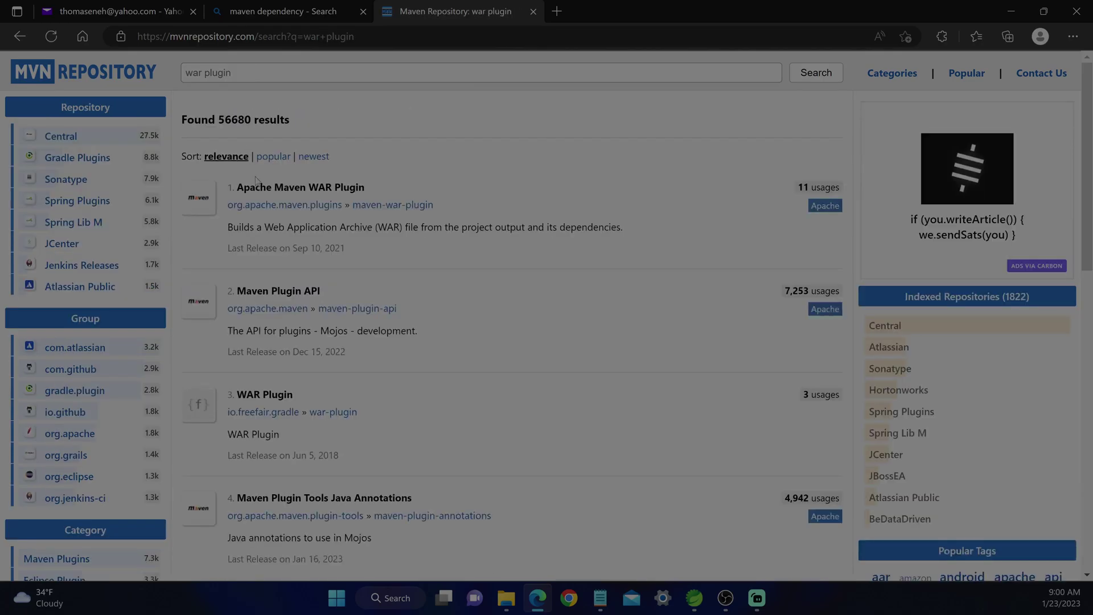
Open the Apache Maven WAR Plugin page, then its version 3.3.2 dependency snippet
{"action": "left_click", "coordinate": [278, 195]}
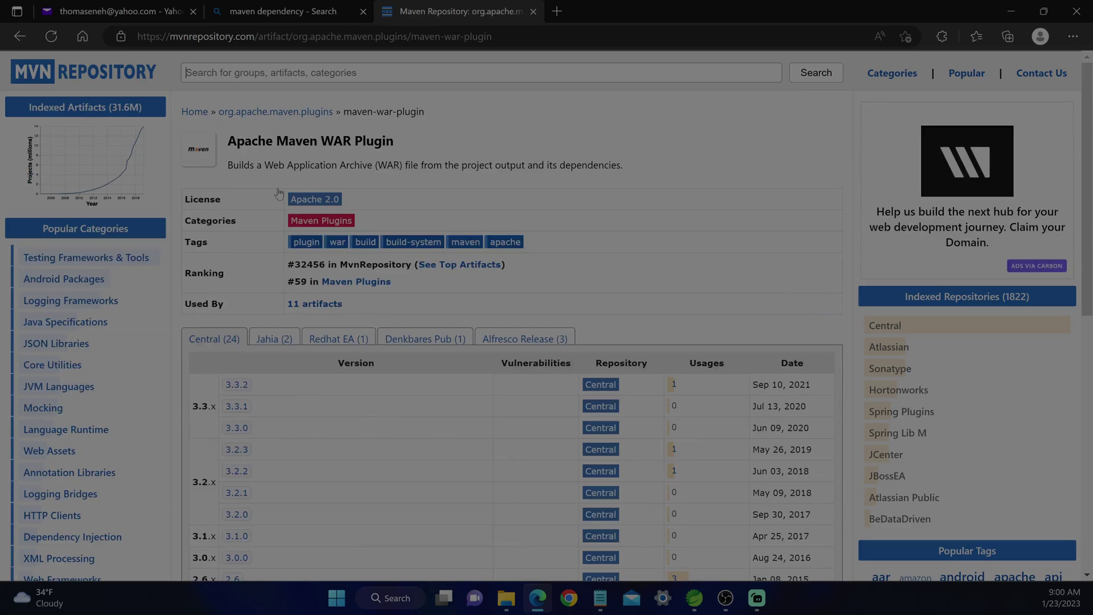
{"action": "scroll", "coordinate": [586, 274], "scroll_direction": "down", "scroll_amount": 1}
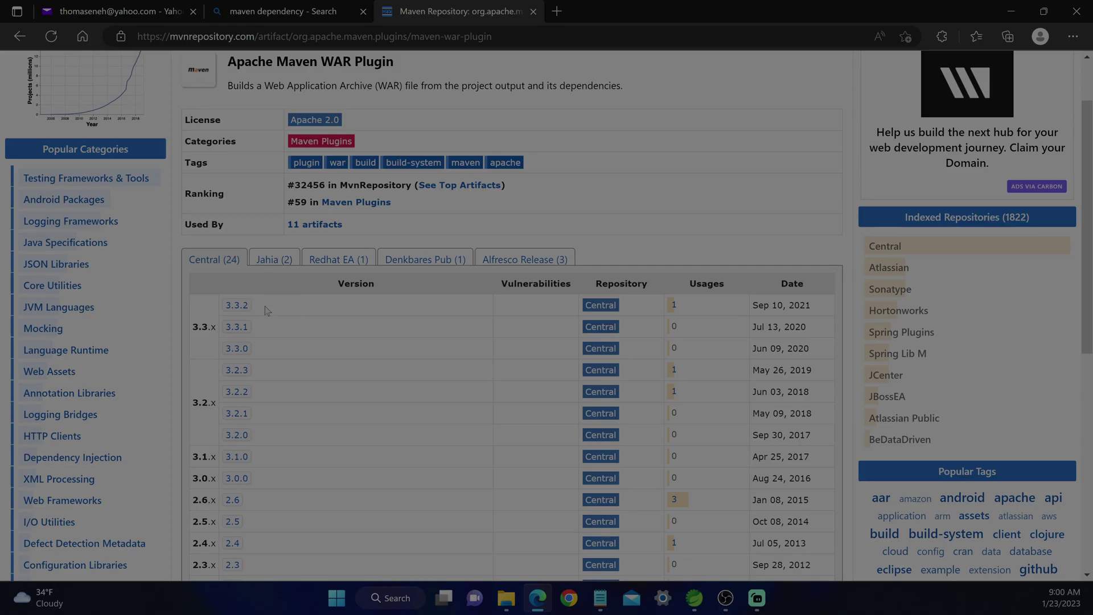
{"action": "left_click", "coordinate": [237, 307]}
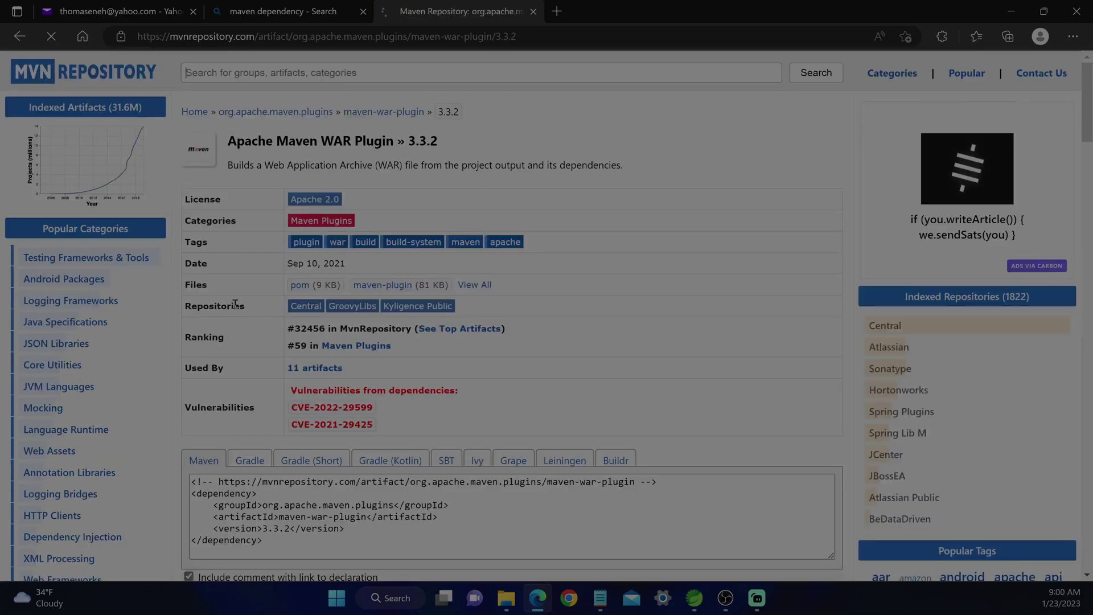
{"action": "scroll", "coordinate": [567, 413], "scroll_direction": "down", "scroll_amount": 3}
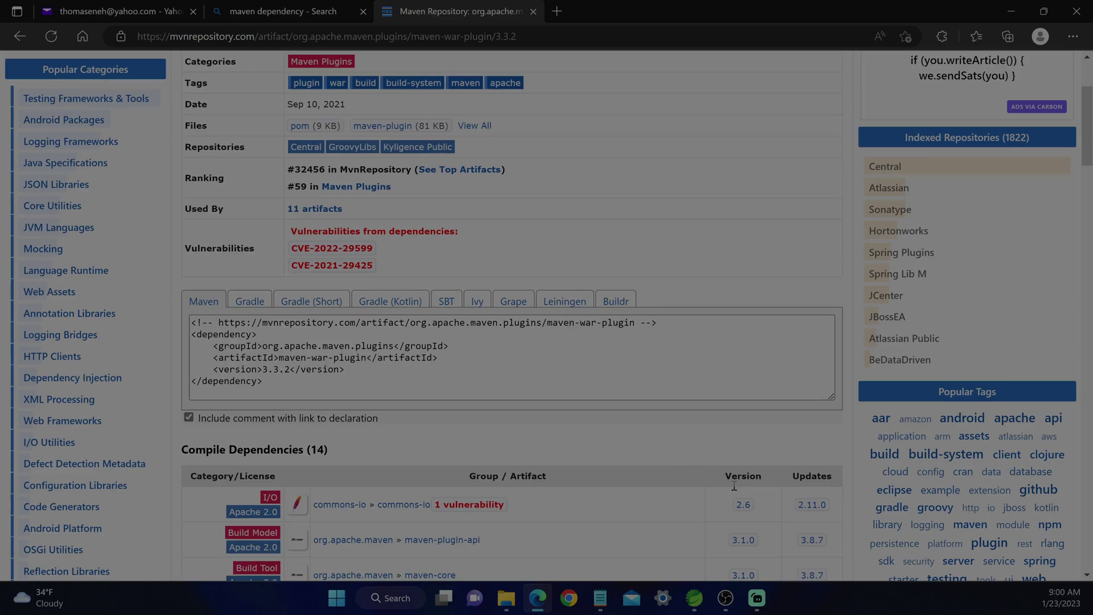
{"action": "left_click", "coordinate": [695, 599]}
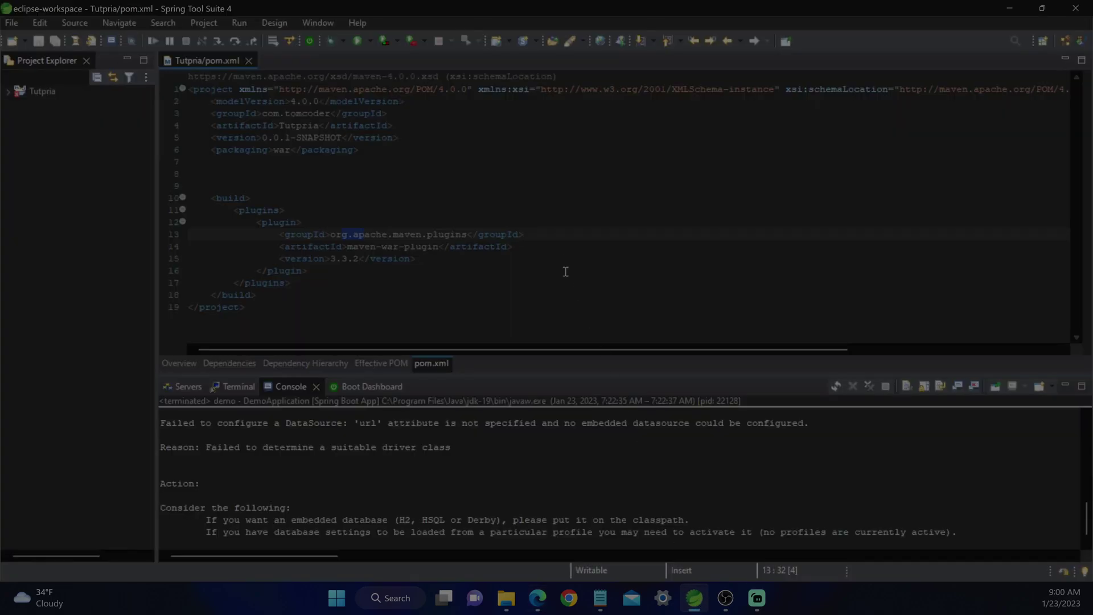